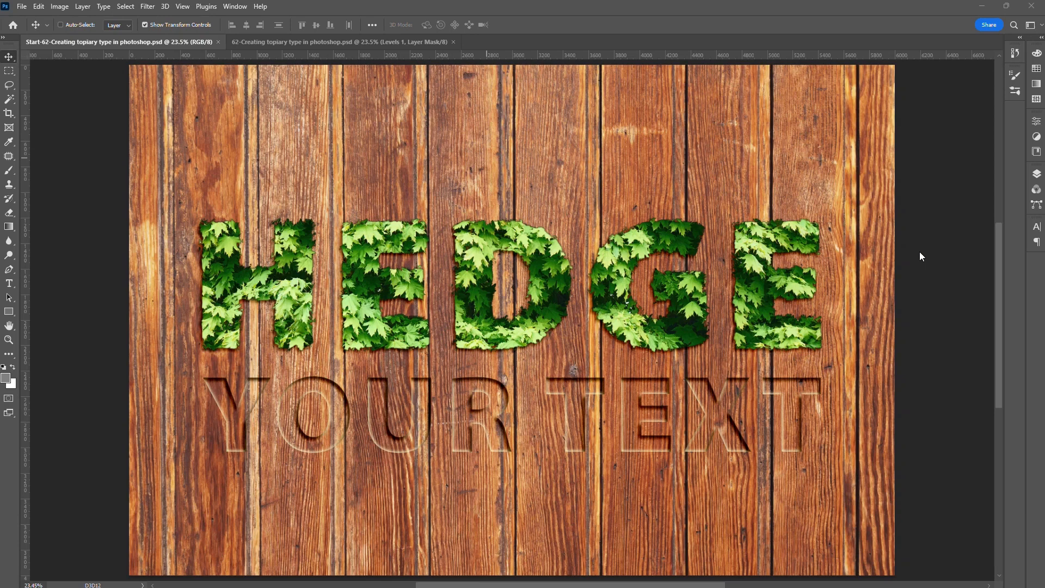
left_click(322, 41)
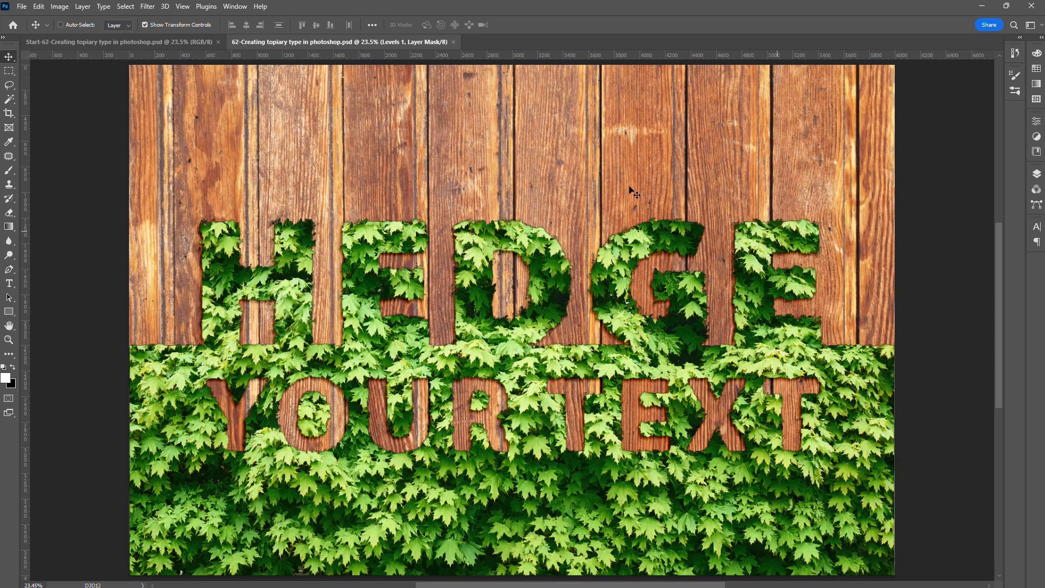
left_click(155, 41)
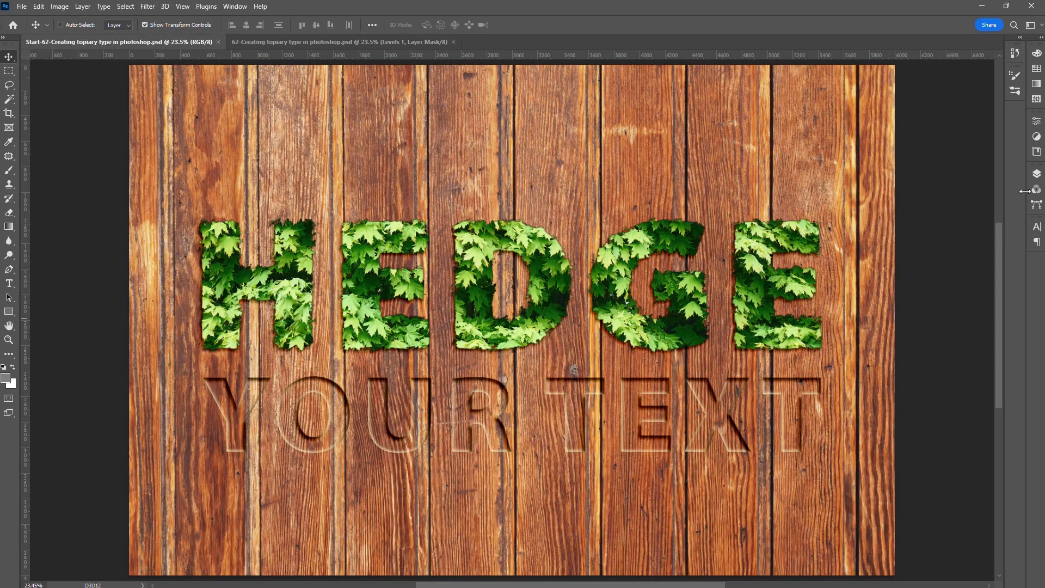
With the foliage layer active, make a rectangular selection spanning the canvas width from the base of the HEDGE letters to the image's lower edge
left_click(1037, 173)
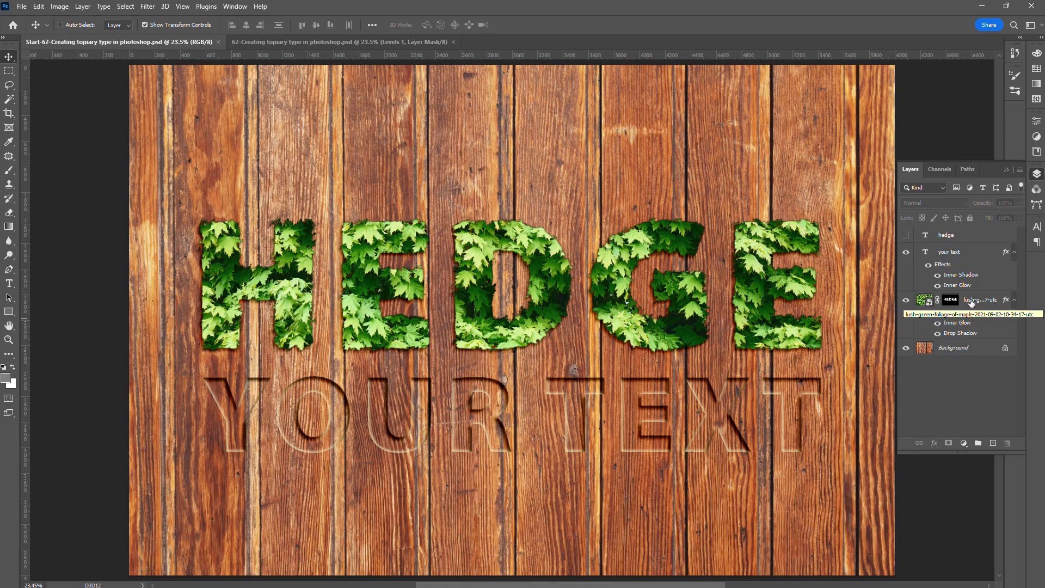
left_click(924, 304)
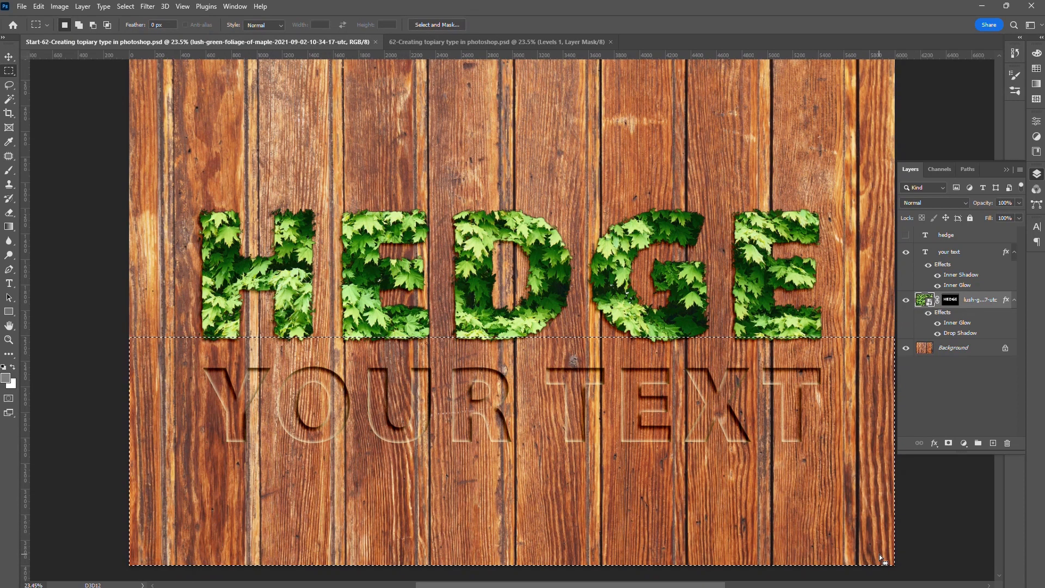
key("ctrl+d")
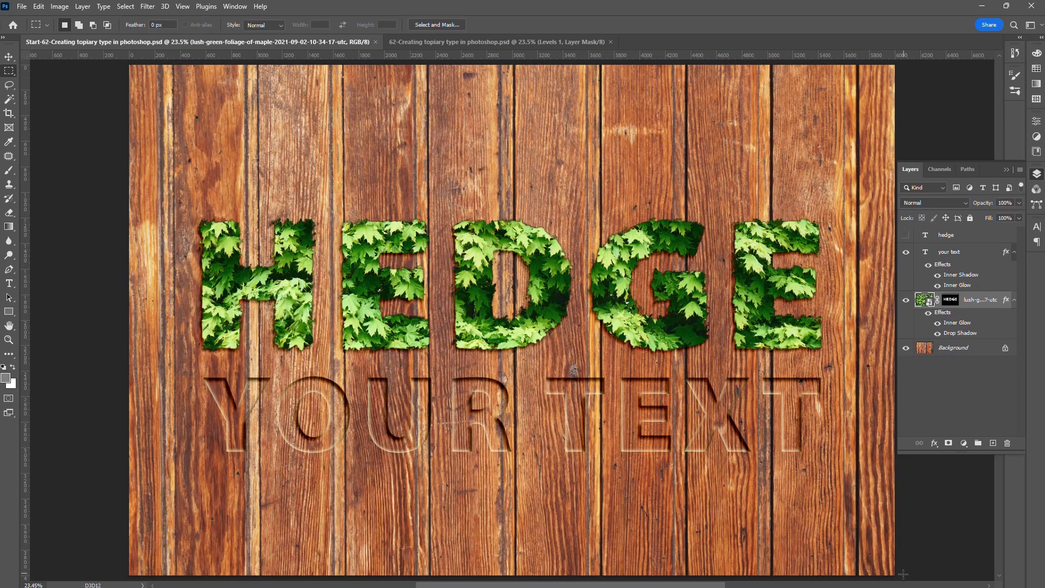
left_click_drag(901, 576, 111, 348)
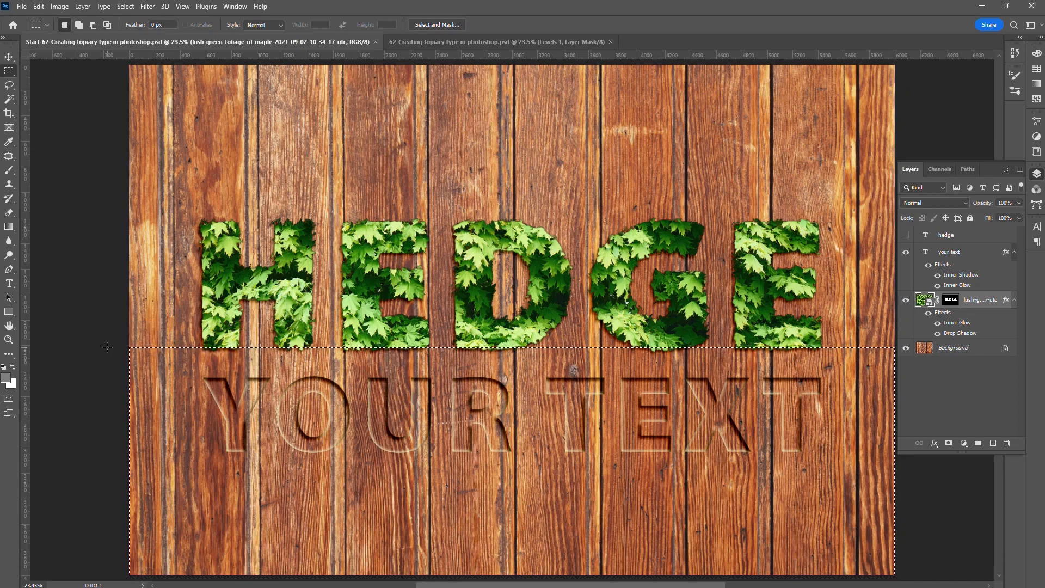
Refine the rectangular selection's edge in Select and Mask with Smart Radius, radius 20 px, contrast 50% and shift edge +25%, output to a selection
left_click(125, 7)
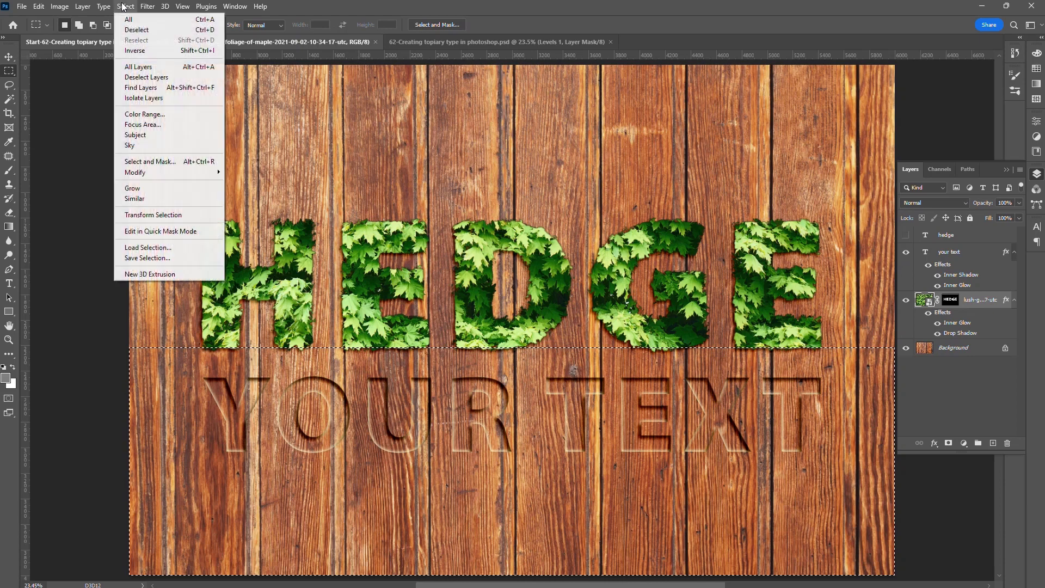
left_click(180, 158)
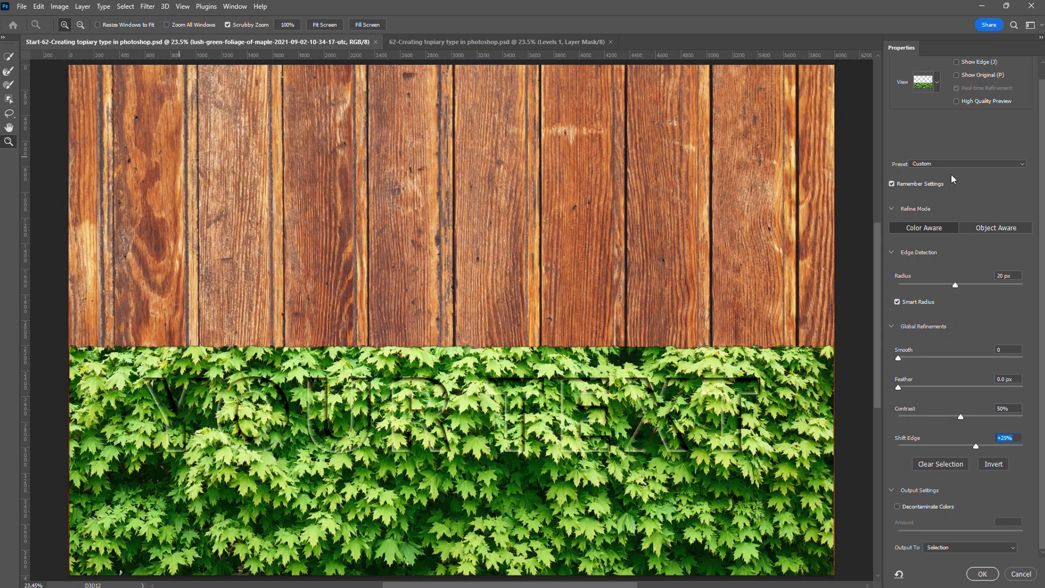
left_click(936, 83)
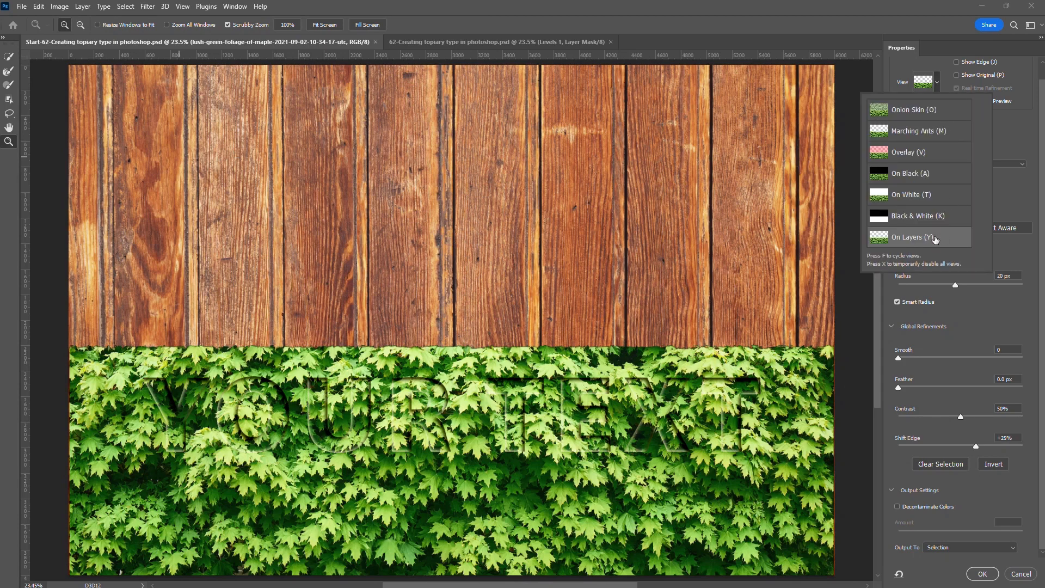
left_click(1030, 552)
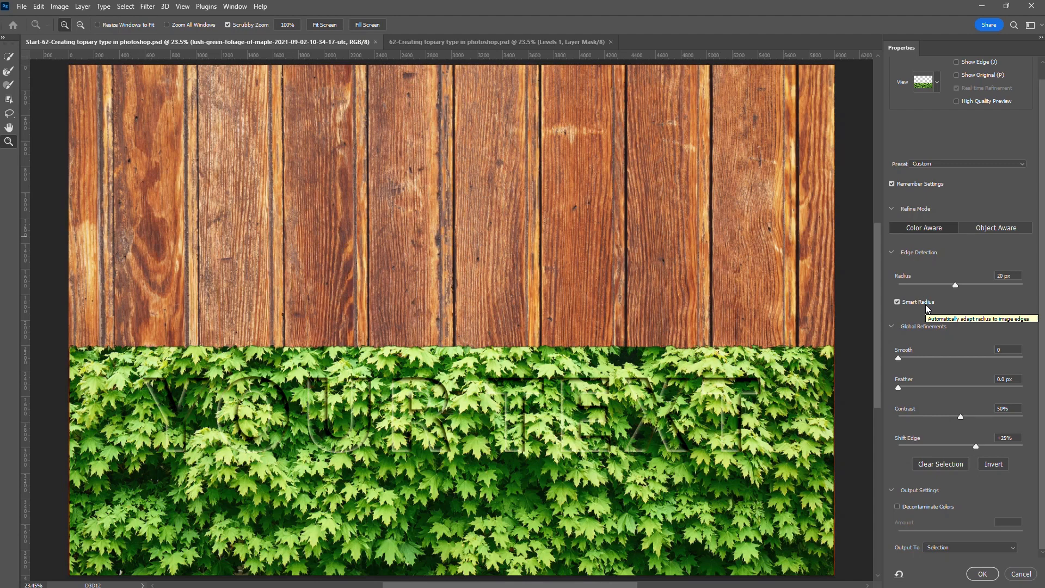
left_click(983, 573)
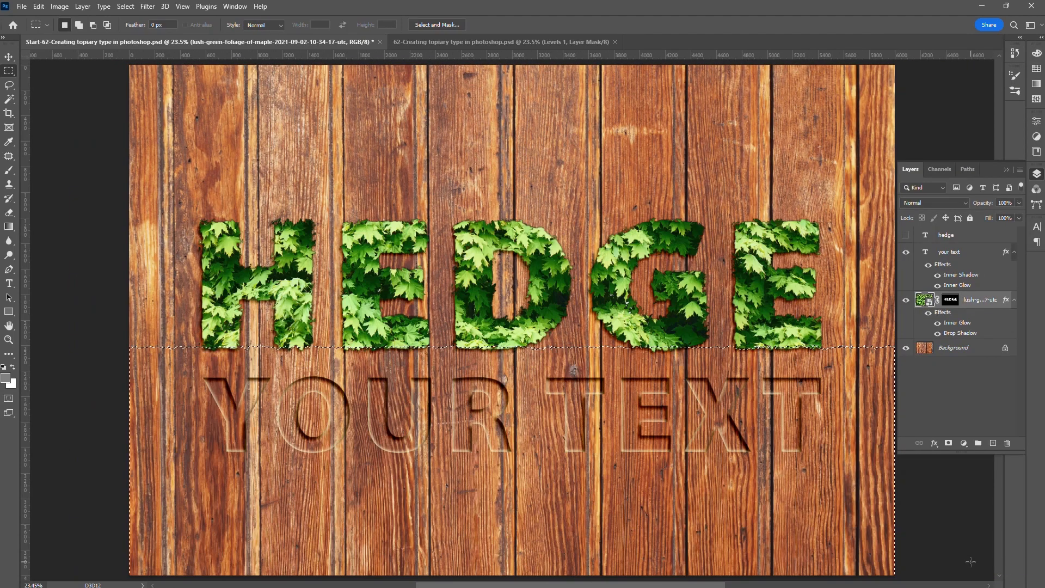
Fill the selected lower area of the foliage layer's mask with white and deselect
left_click(950, 300)
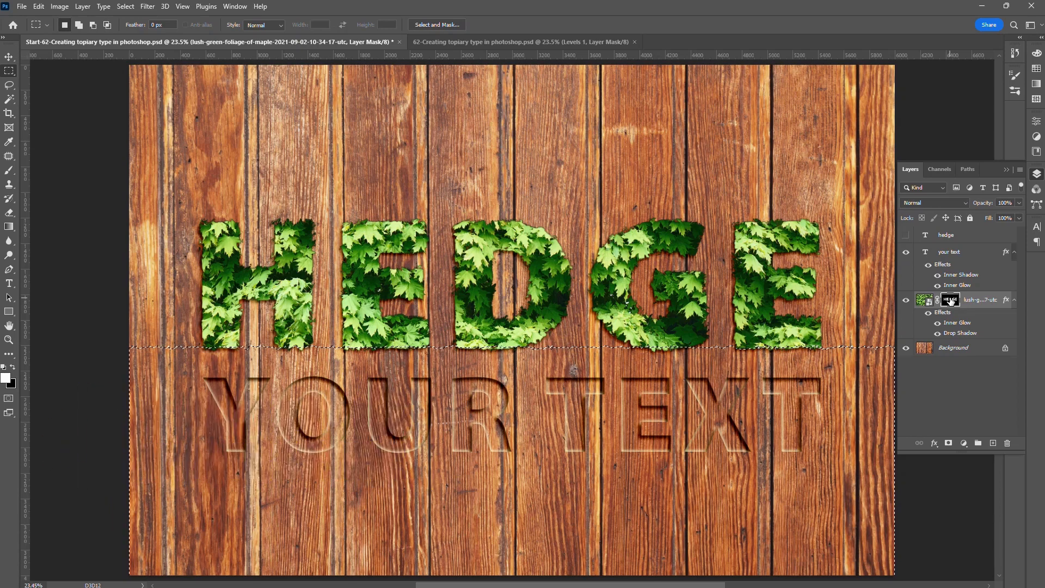
key("alt+BackSpace")
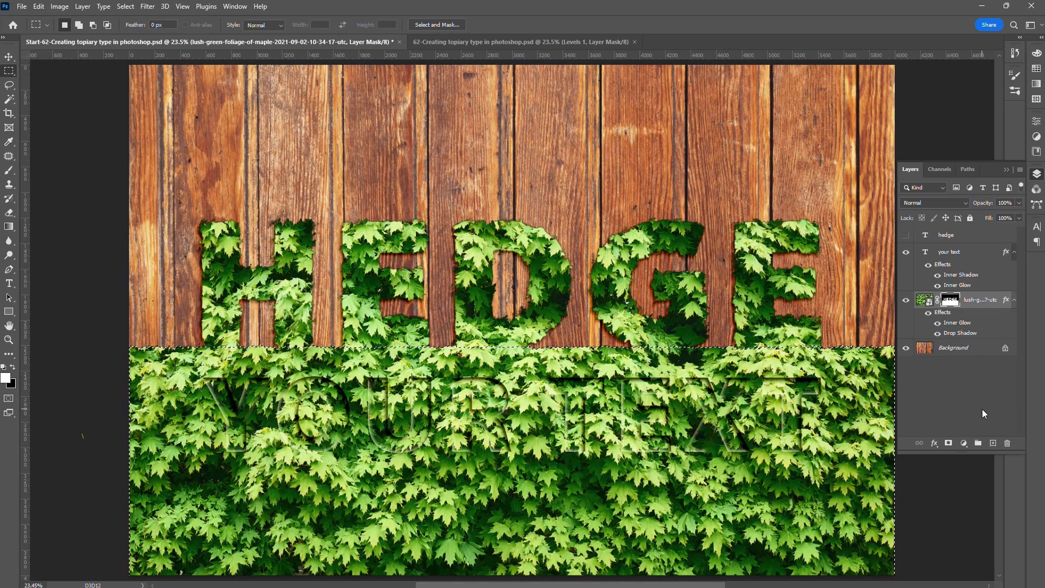
key("ctrl+d")
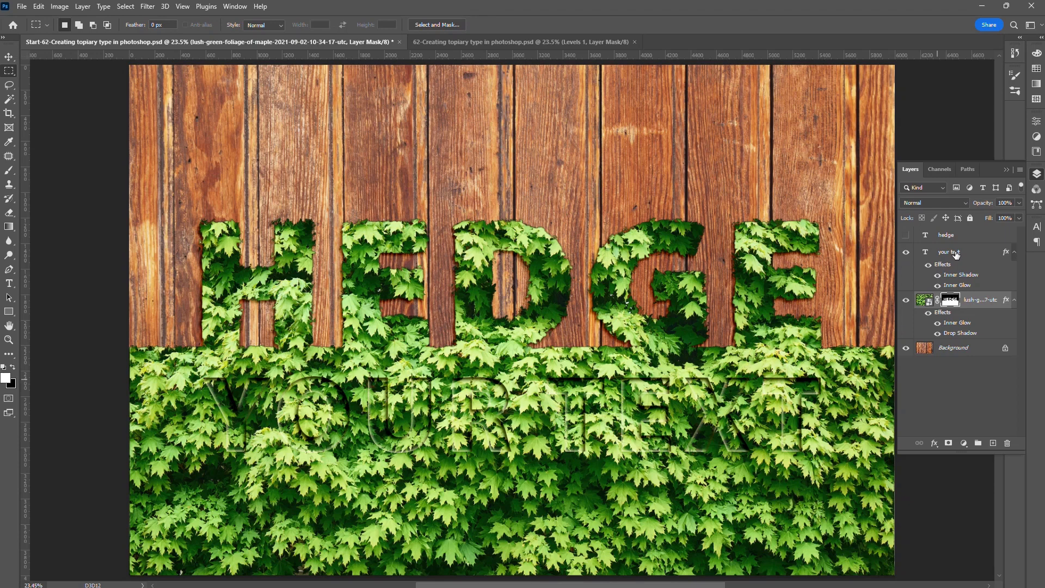
Load the "your text" layer's letters as a selection, hide that layer and invert the selection
left_click(927, 255, "ctrl")
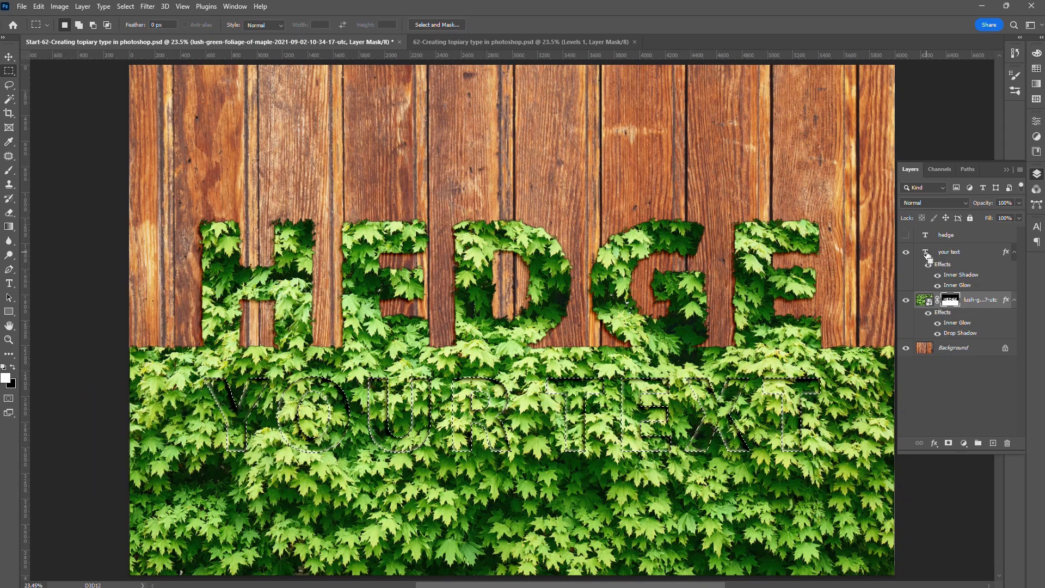
left_click(907, 253)
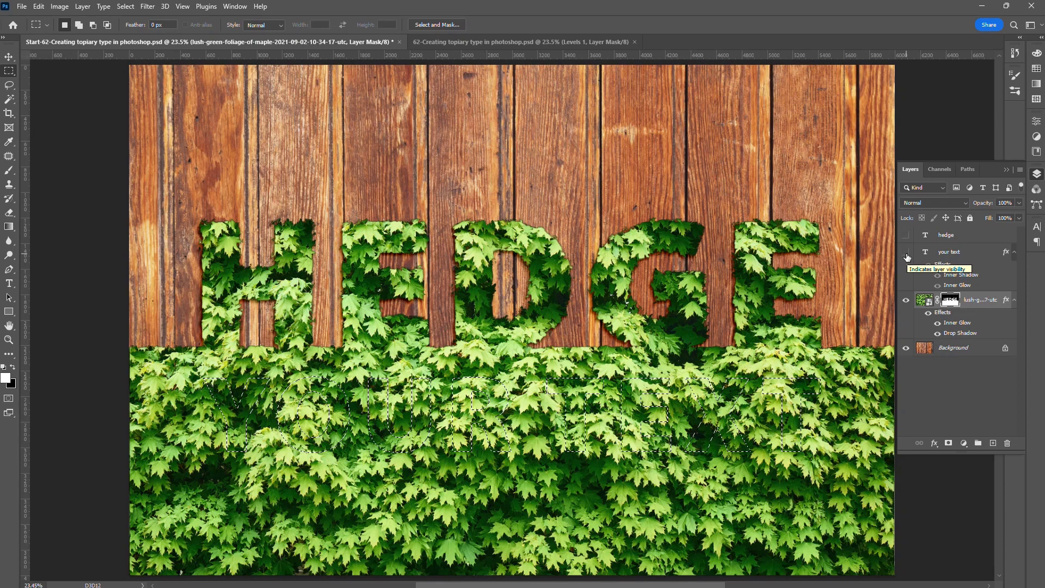
left_click(126, 7)
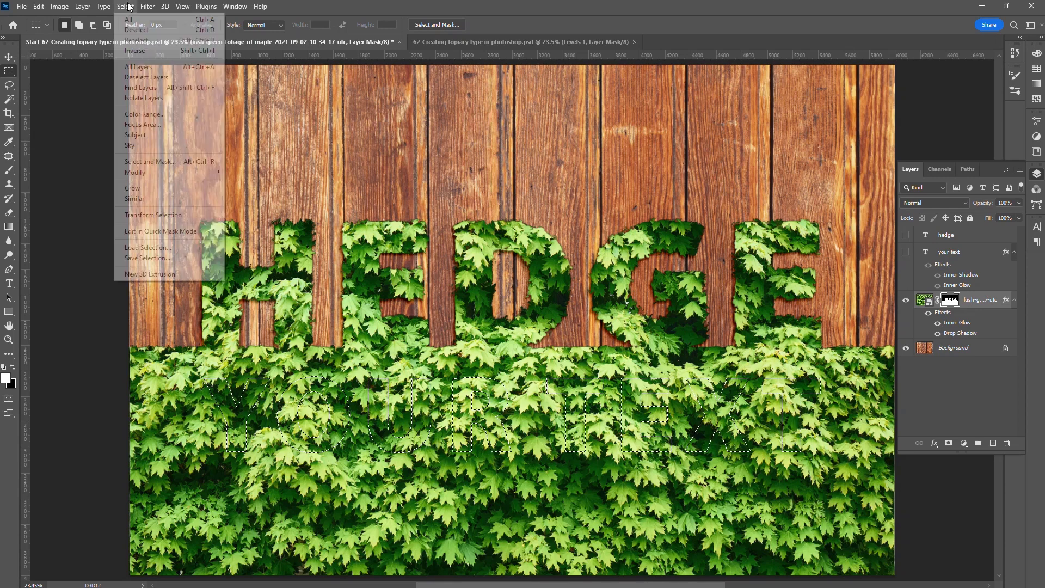
left_click(138, 52)
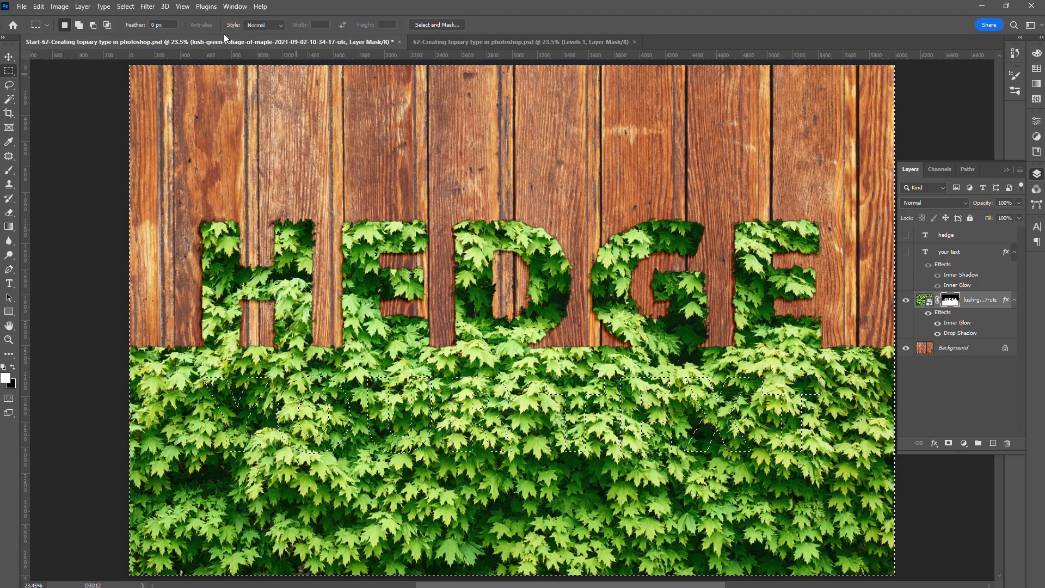
Refine the inverted text selection in Select and Mask with Smart Radius, radius 20 px, contrast 50% and shift edge +25%
left_click(126, 6)
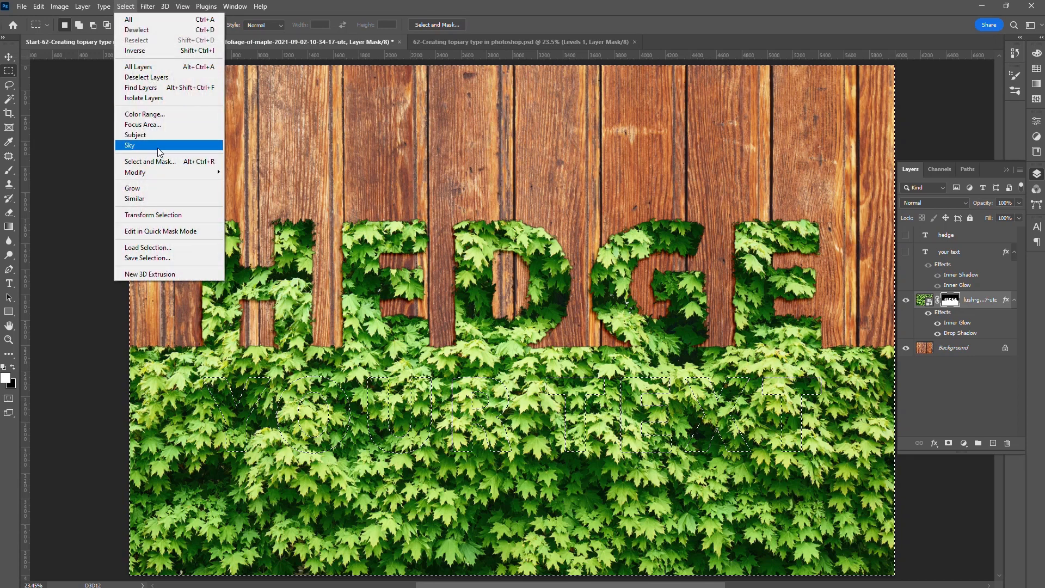
left_click(169, 163)
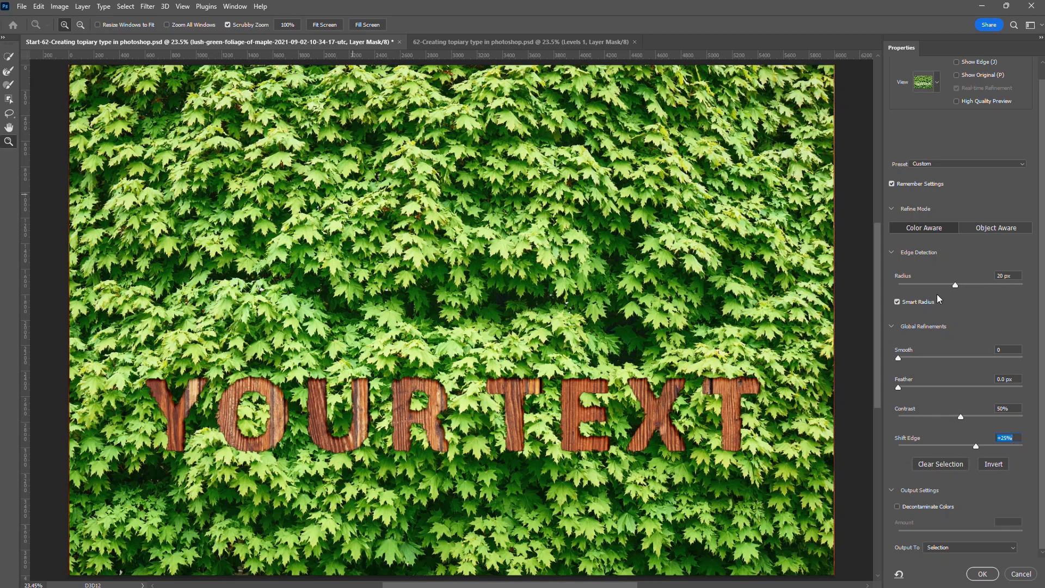
left_click_drag(956, 286, 930, 278)
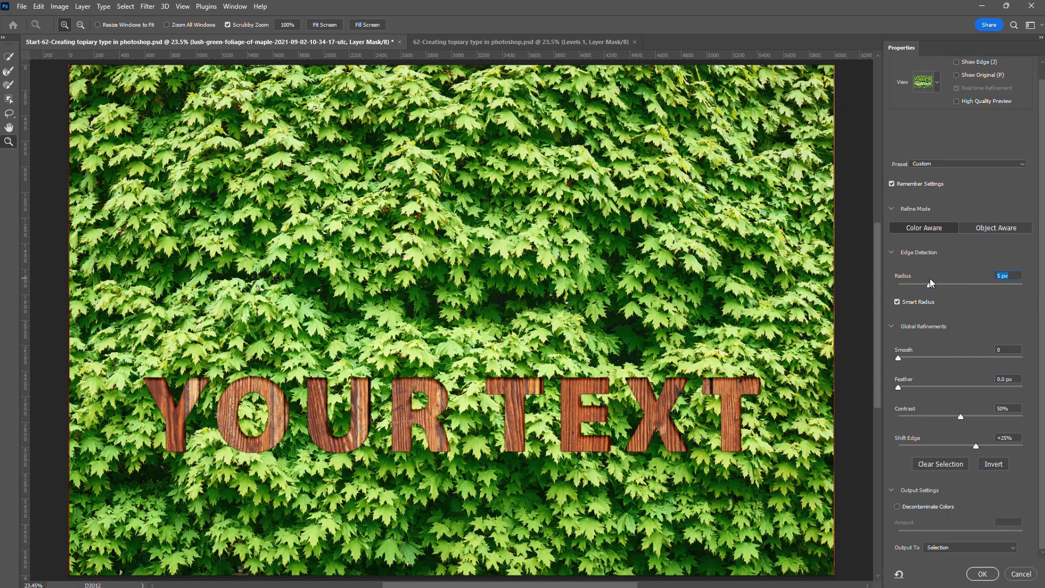
type("20")
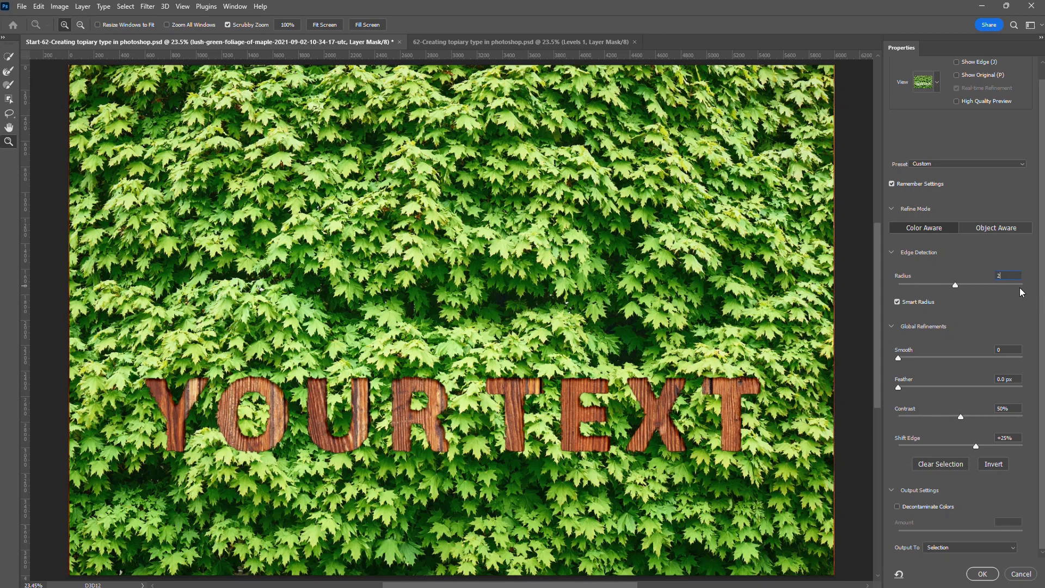
left_click(983, 574)
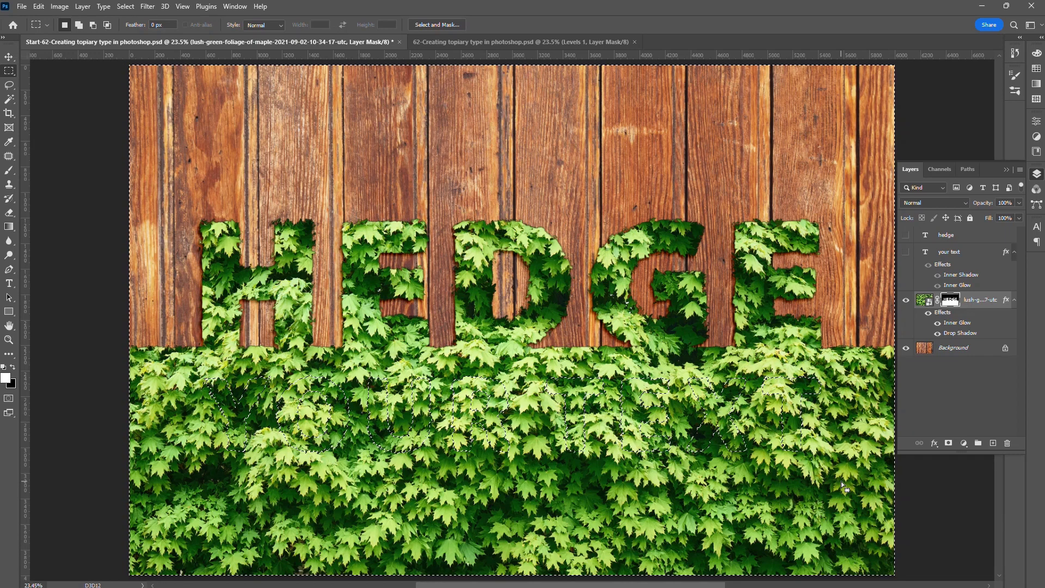
Invert the selection back to the YOUR TEXT letters, fill them with black on the foliage layer's mask and deselect
left_click(125, 6)
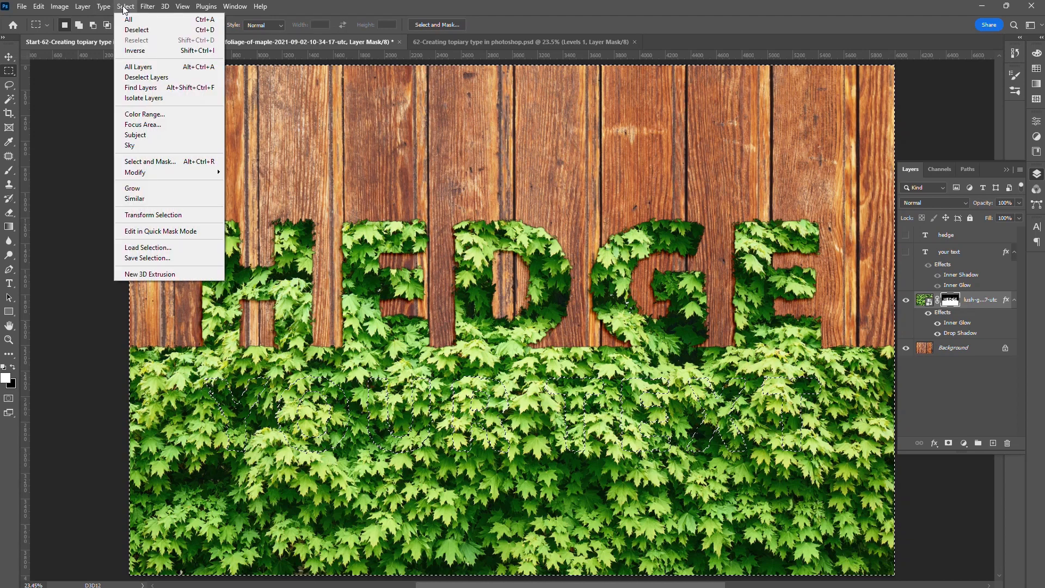
left_click(140, 51)
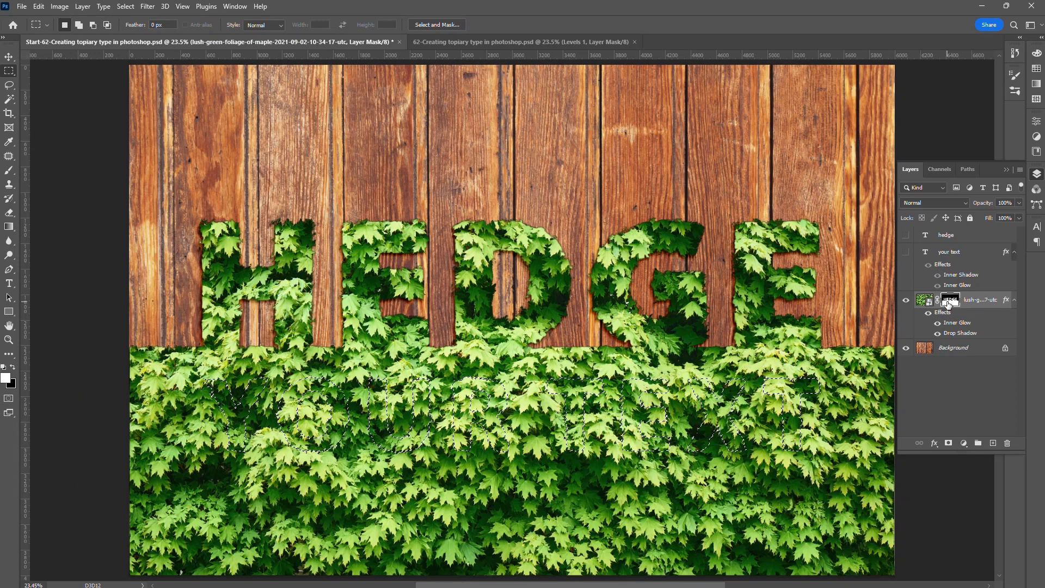
key("ctrl+BackSpace")
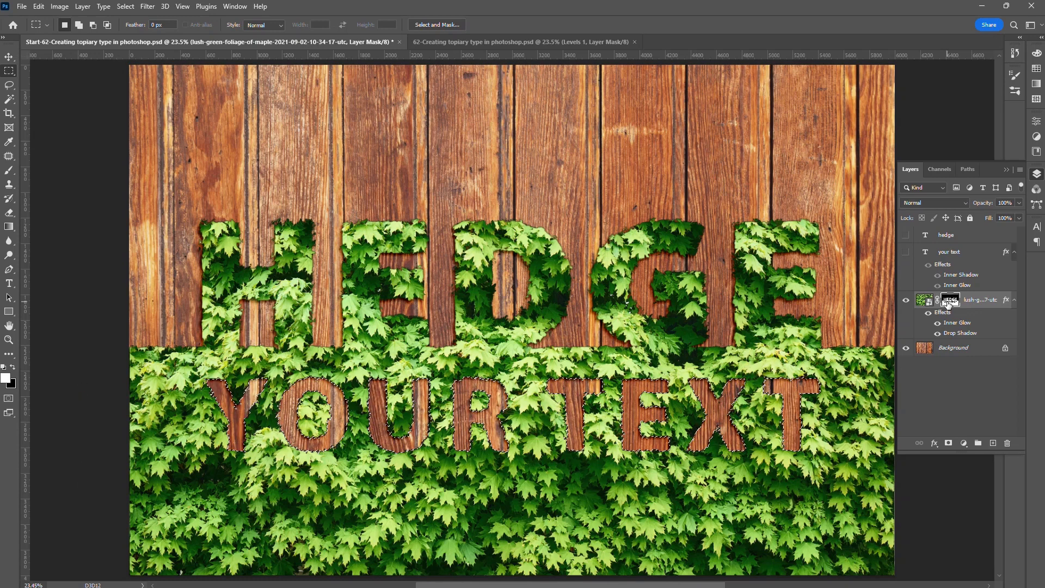
key("ctrl+d")
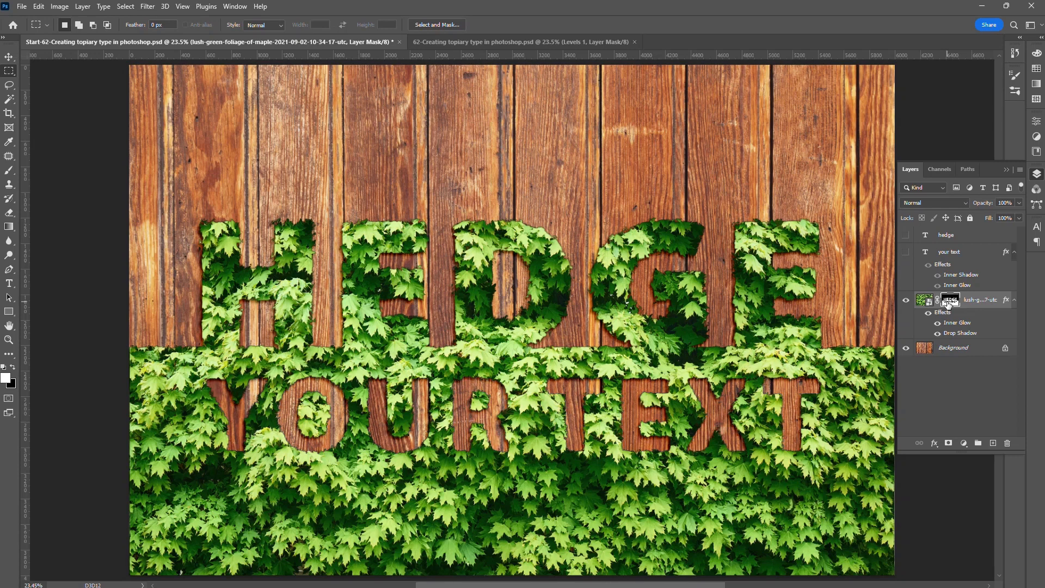
Hide the layer list and view the finished composition in full screen mode, fitted to the screen
key("F7")
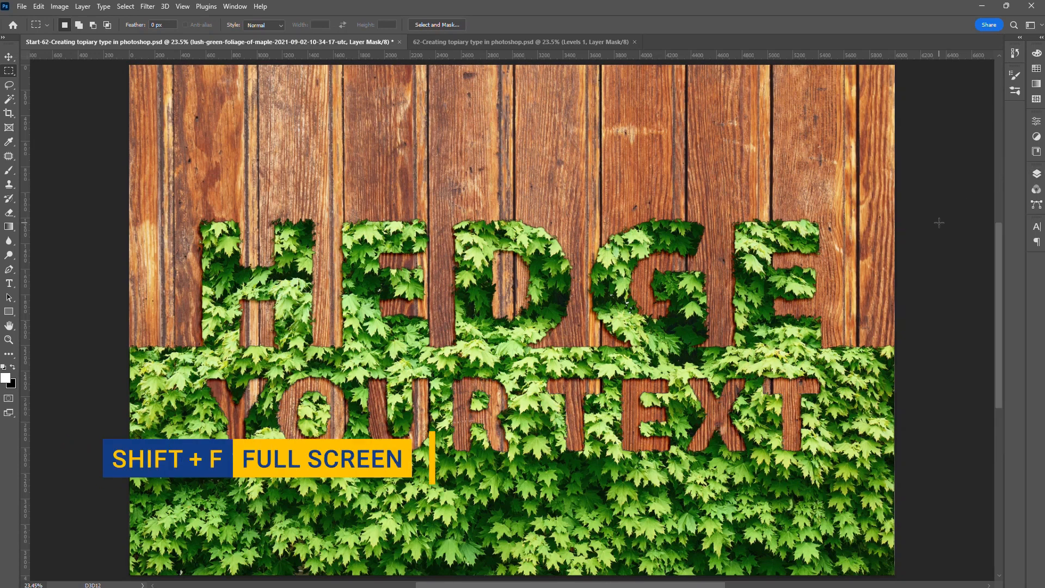
key("shift+f")
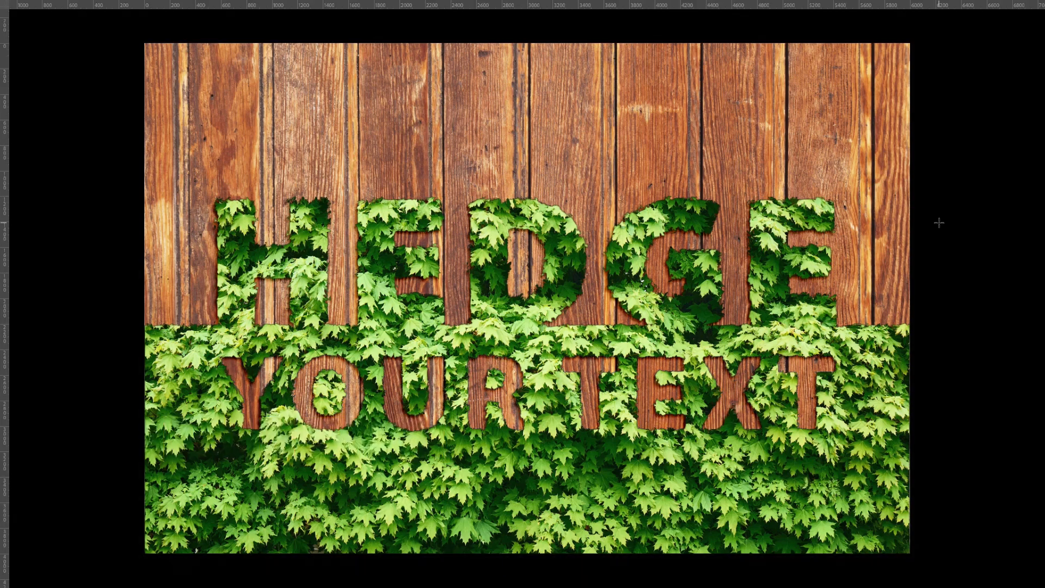
key("ctrl+0")
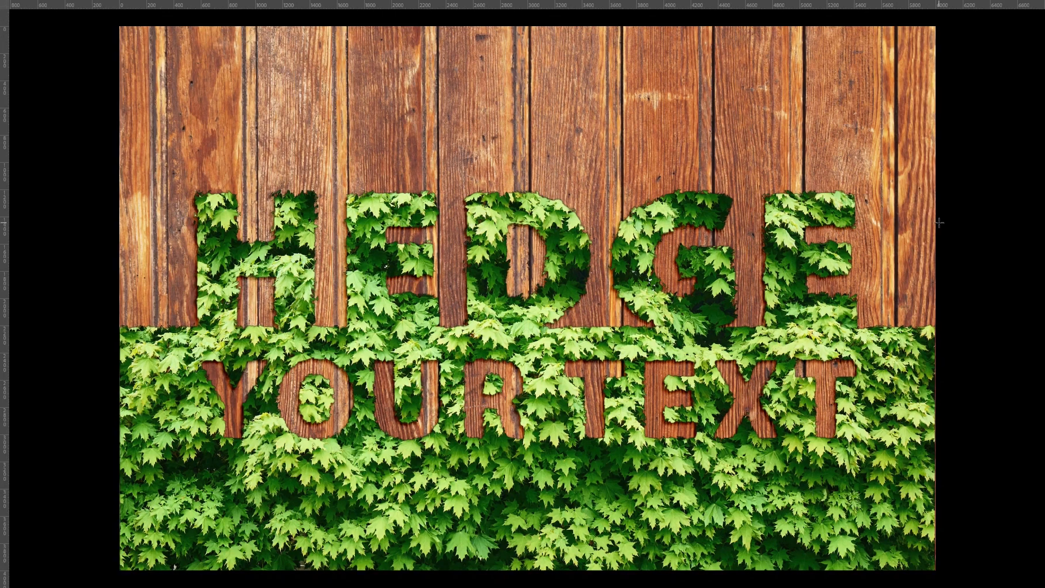